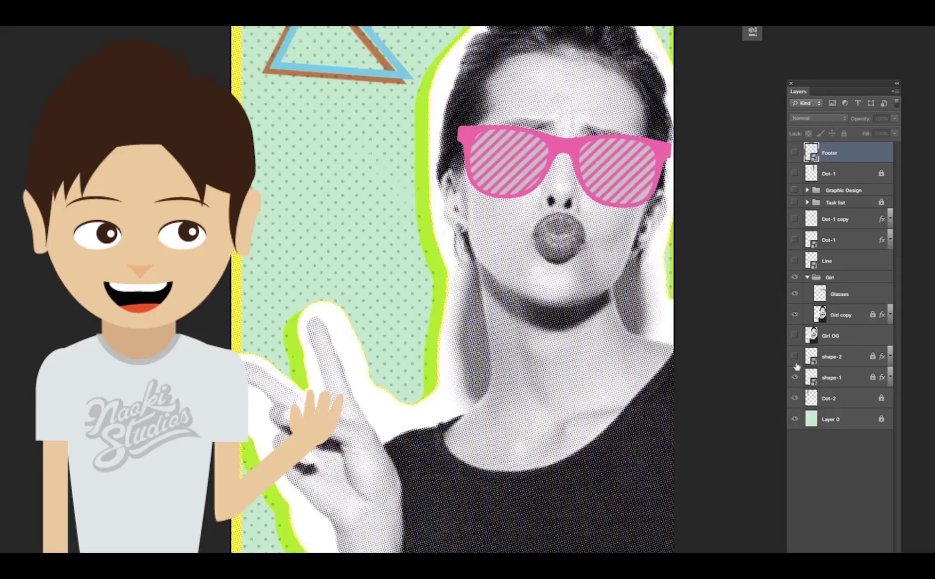
- Bring up Test.indd showing the page with the photo on the right and blank left half
{"action": "left_click_drag", "start_coordinate": [798, 238], "coordinate": [796, 204]}
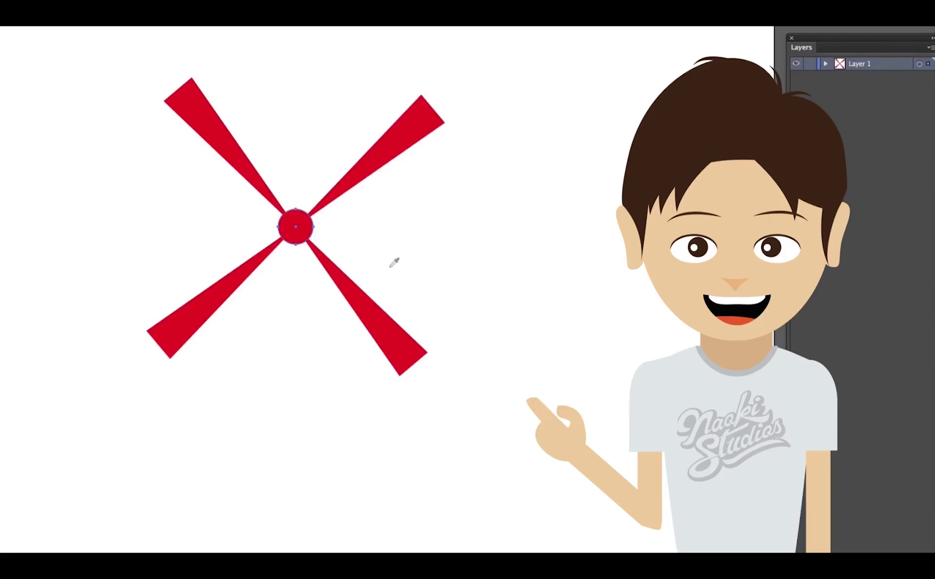
{"action": "key", "text": "super+f"}
{"action": "right_click", "coordinate": [308, 233]}
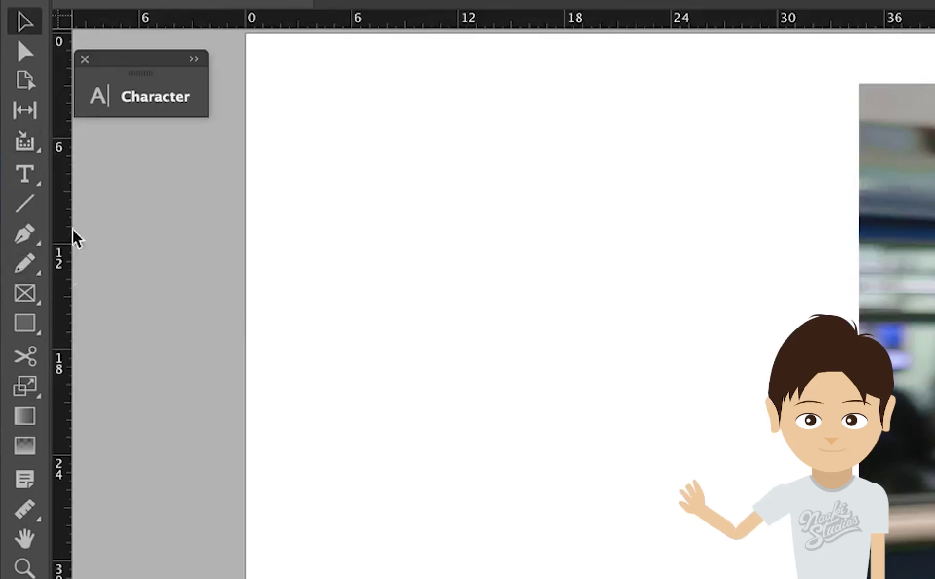
- Draw a text frame left of the photo and type the test line 'gfjkgfdghkfgghfshkhdhlshgl'
{"action": "left_click", "coordinate": [28, 177]}
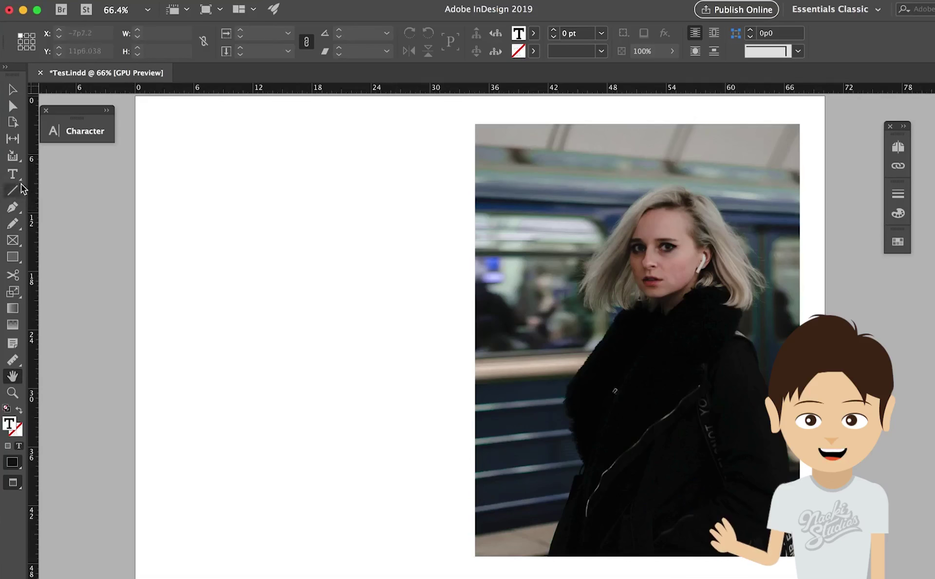
{"action": "left_click", "coordinate": [13, 174]}
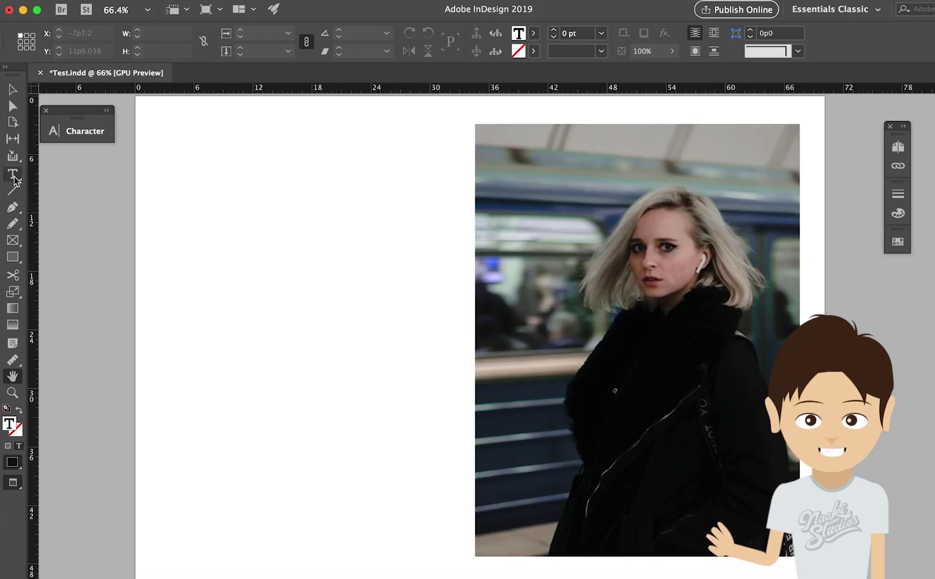
{"action": "left_click_drag", "start_coordinate": [164, 191], "coordinate": [451, 395]}
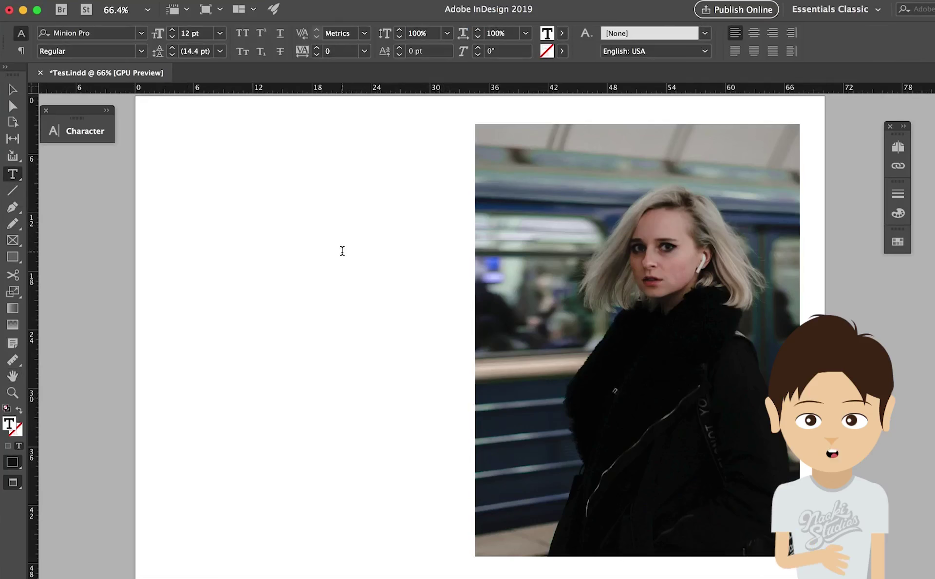
{"action": "type", "text": "gfjkgfdghkf"}
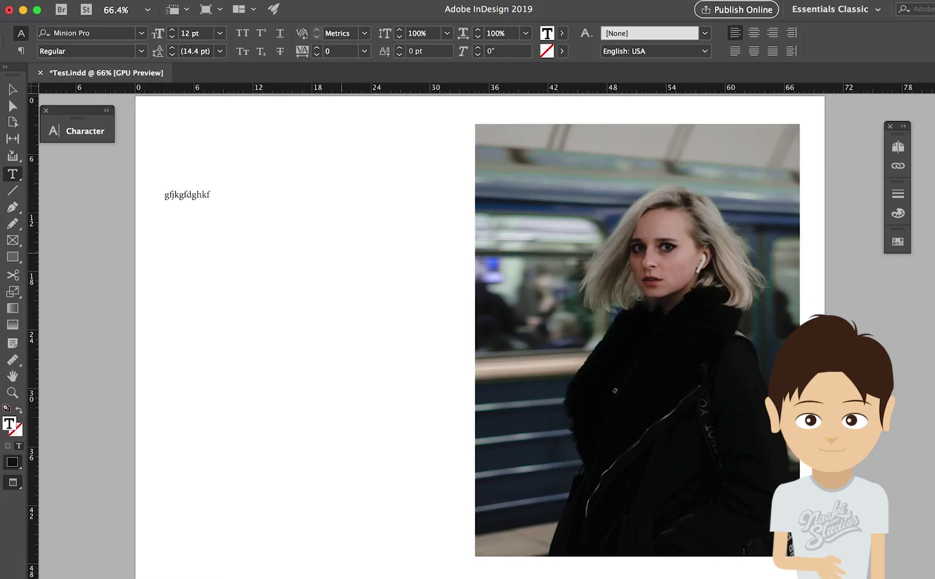
{"action": "type", "text": "gghfshkhdhlshgl"}
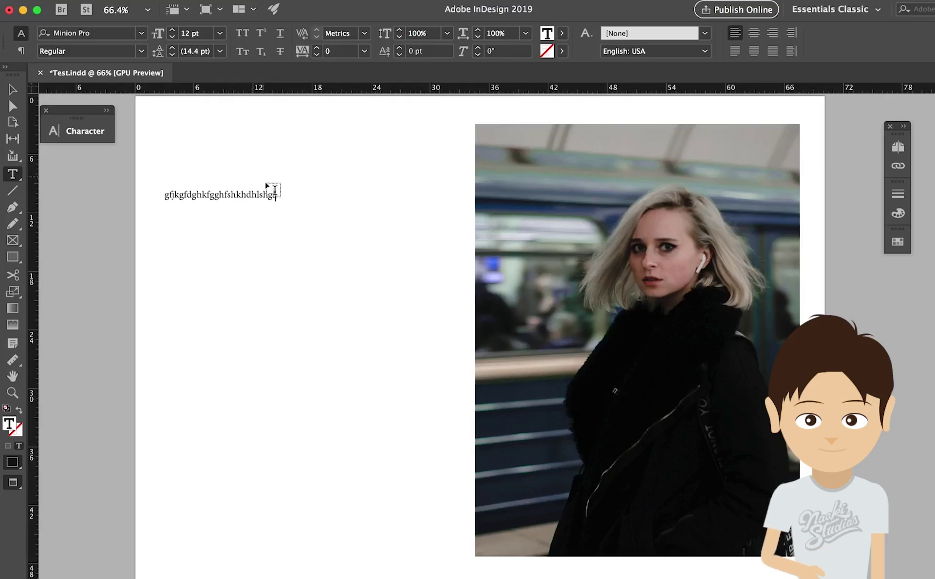
- Select the typed line and fill the frame with placeholder text from the Type menu
{"action": "double_click", "coordinate": [227, 194]}
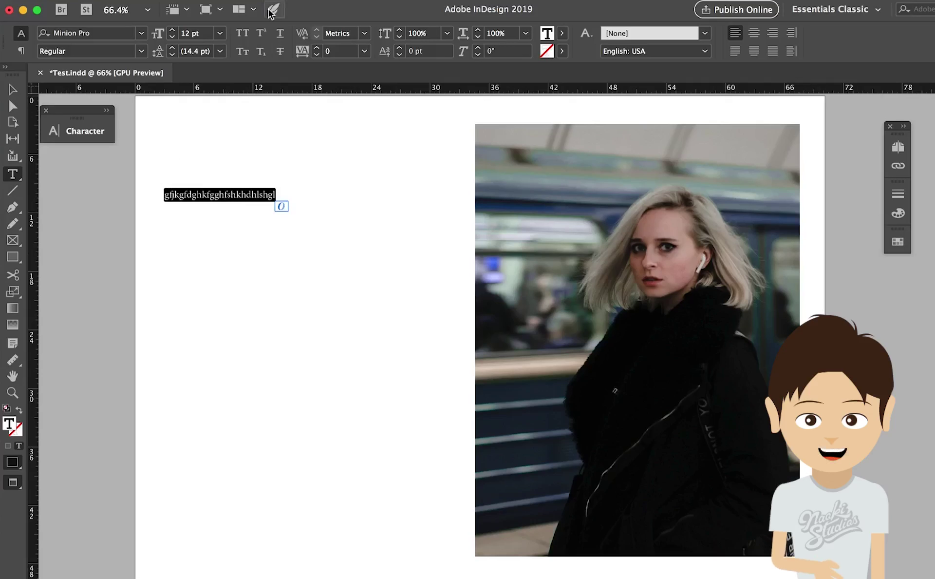
{"action": "left_click", "coordinate": [200, 1]}
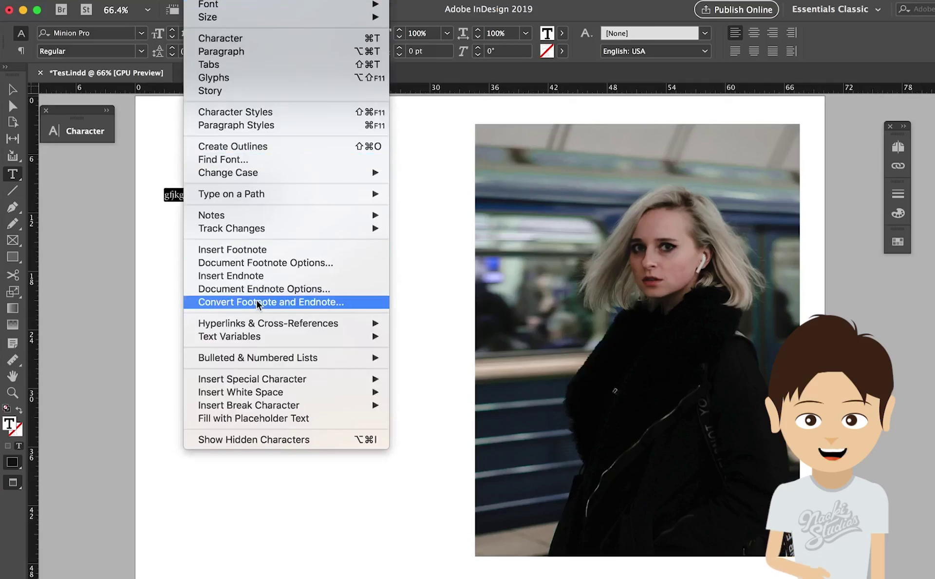
{"action": "left_click", "coordinate": [255, 419]}
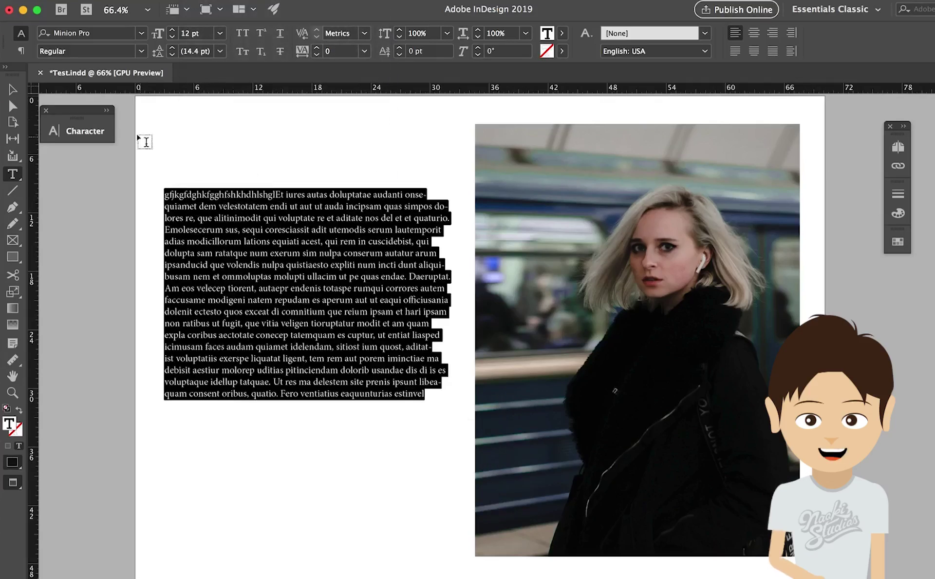
- Move the text frame lower on the page and select all of its text
{"action": "left_click", "coordinate": [13, 90]}
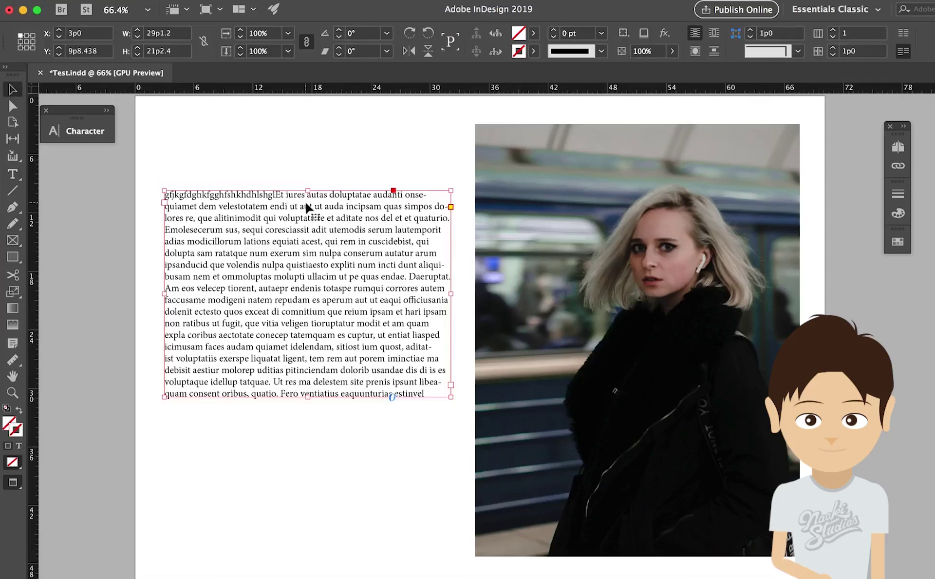
{"action": "left_click_drag", "start_coordinate": [307, 211], "coordinate": [309, 246]}
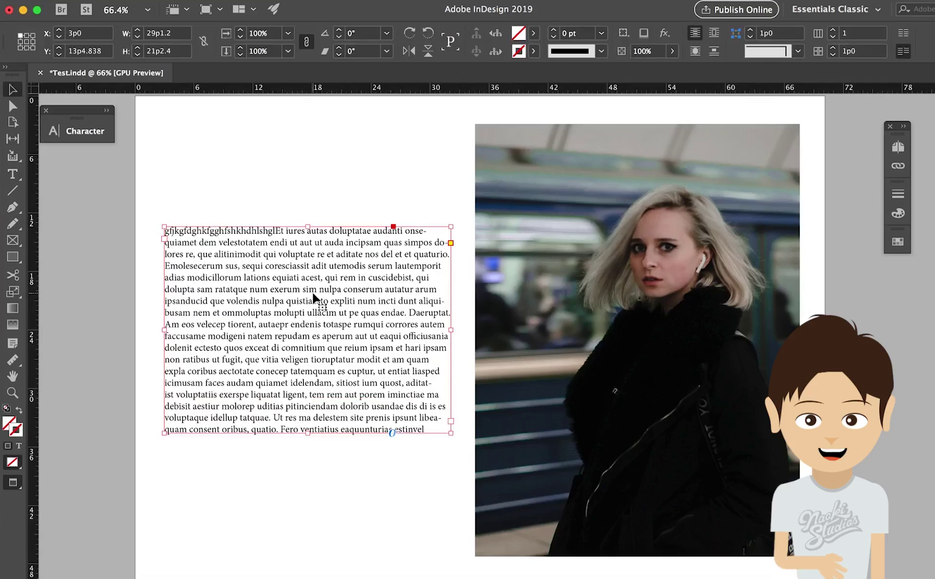
{"action": "double_click", "coordinate": [296, 276]}
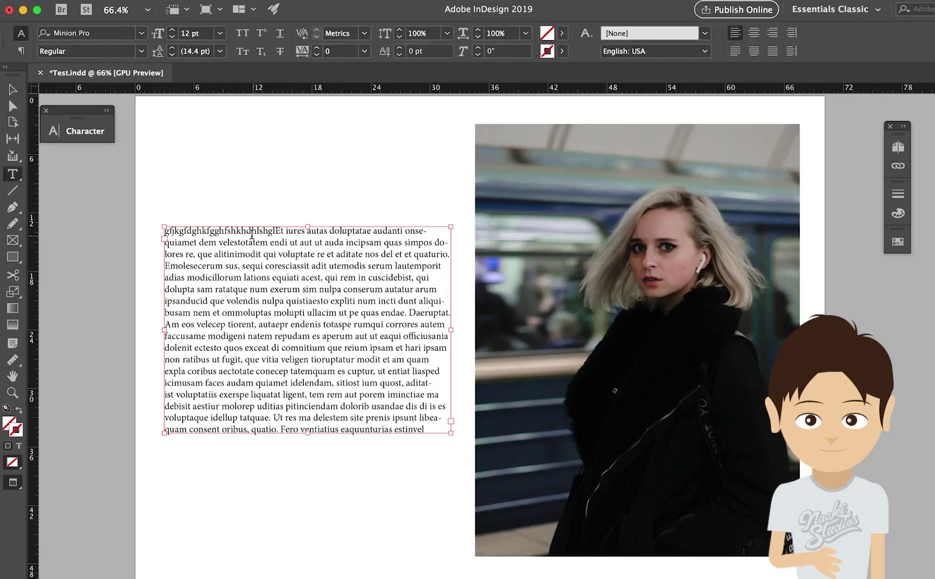
{"action": "left_click_drag", "start_coordinate": [165, 230], "coordinate": [395, 427]}
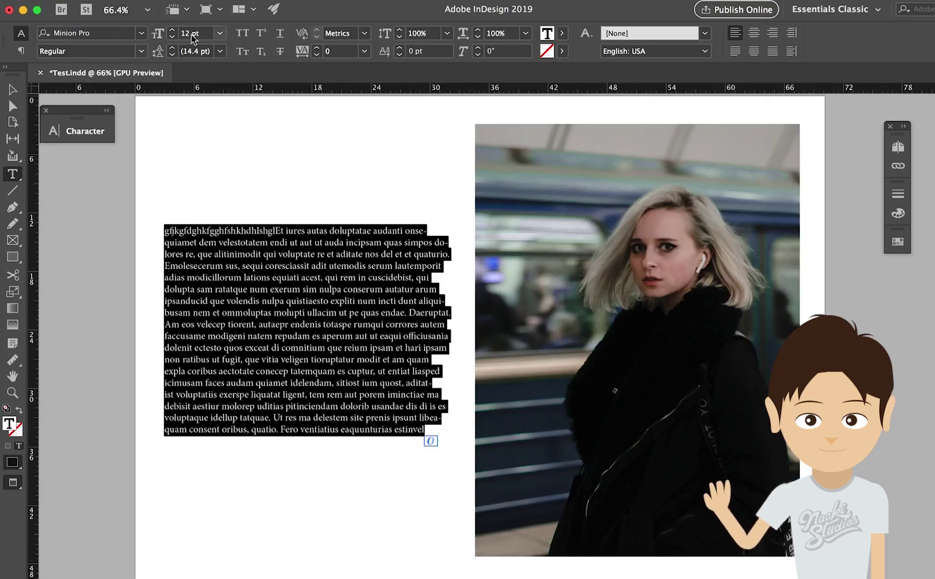
- Set the selected placeholder text to Arial Bold
{"action": "left_click", "coordinate": [141, 34]}
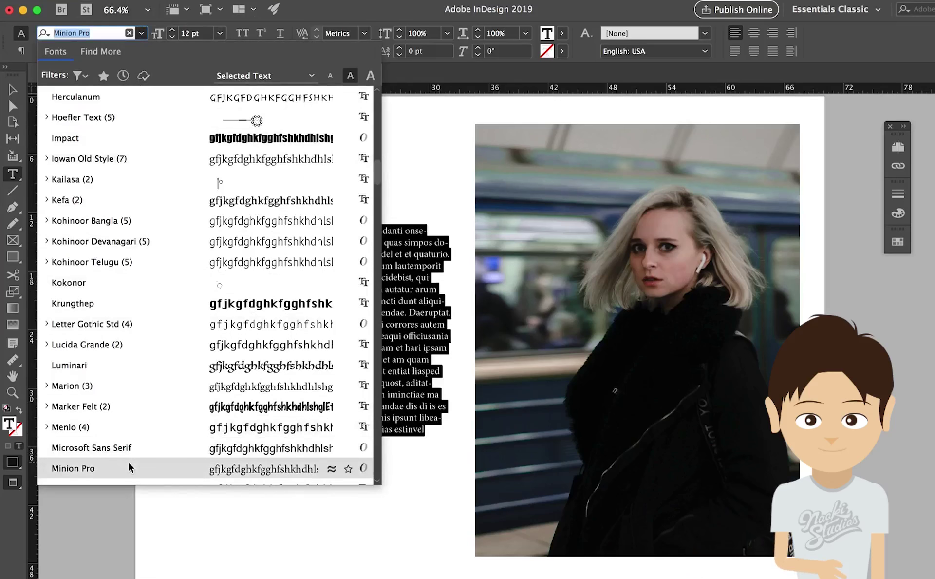
{"action": "scroll", "coordinate": [204, 161], "scroll_direction": "up", "scroll_amount": 15}
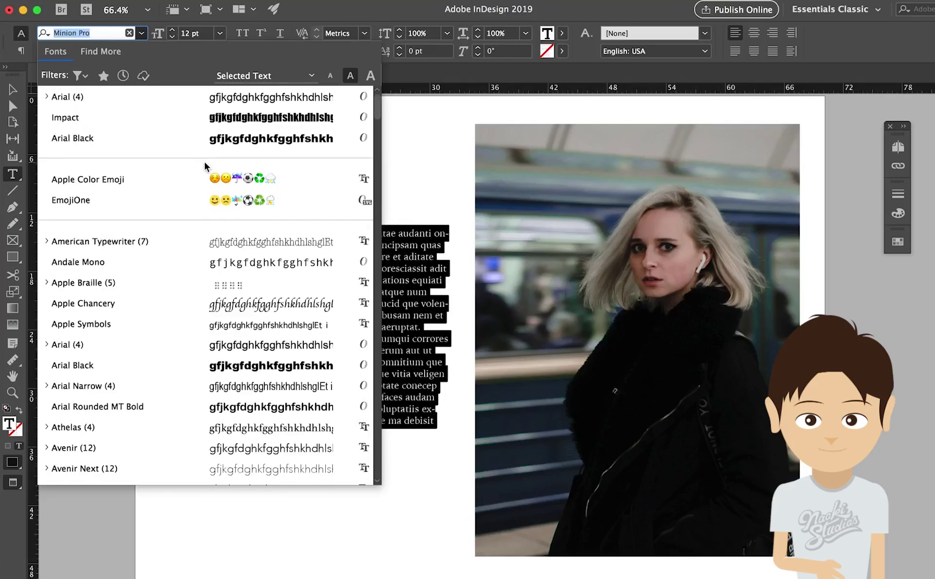
{"action": "left_click", "coordinate": [159, 98]}
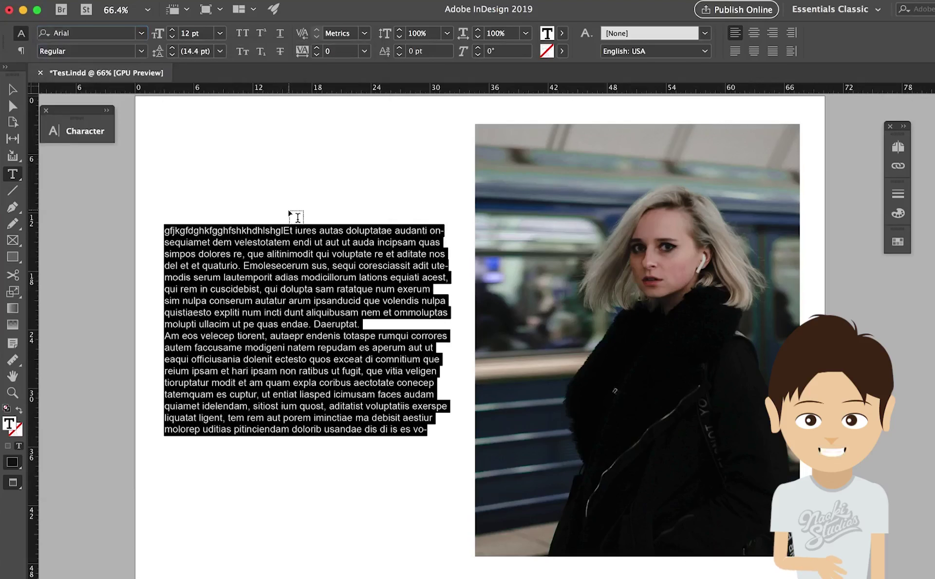
{"action": "left_click", "coordinate": [142, 51]}
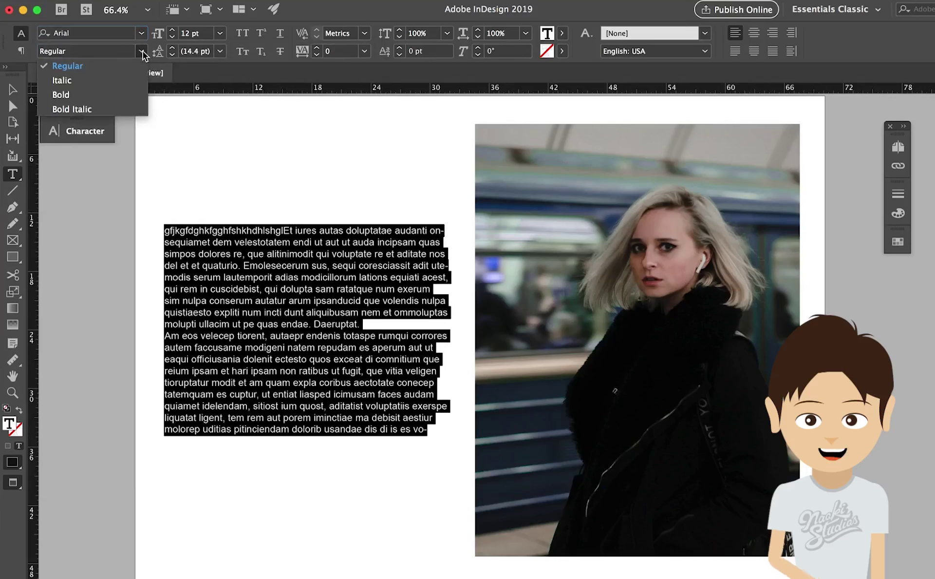
{"action": "left_click", "coordinate": [118, 94]}
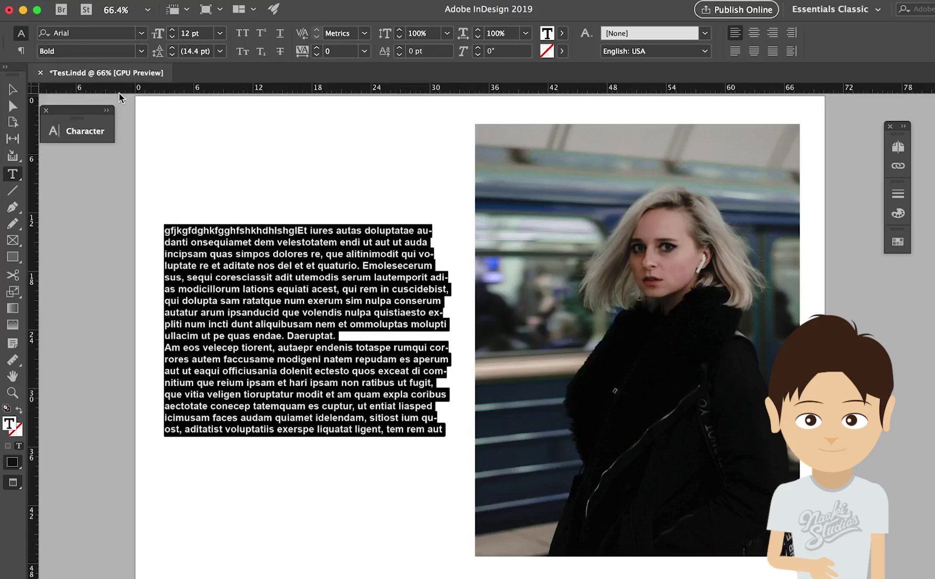
- Raise the text size toward 17 pt, then step it back and undo the font changes
{"action": "left_click", "coordinate": [173, 31]}
{"action": "left_click", "coordinate": [173, 31]}
{"action": "left_click", "coordinate": [173, 30]}
{"action": "left_click", "coordinate": [173, 30]}
{"action": "left_click", "coordinate": [173, 30]}
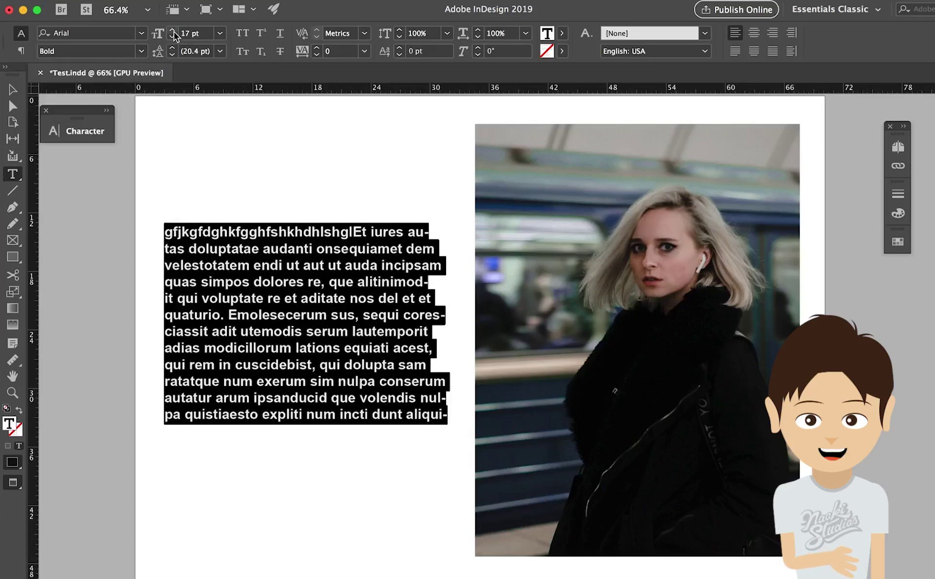
{"action": "key", "text": "super+shift+comma"}
{"action": "key", "text": "super+shift+comma"}
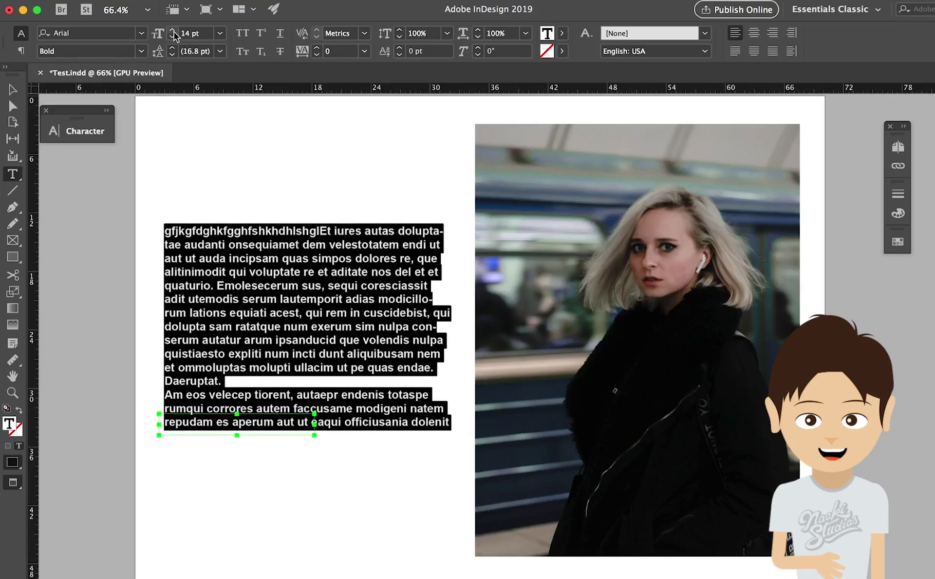
{"action": "key", "text": "super+z"}
{"action": "key", "text": "super+z"}
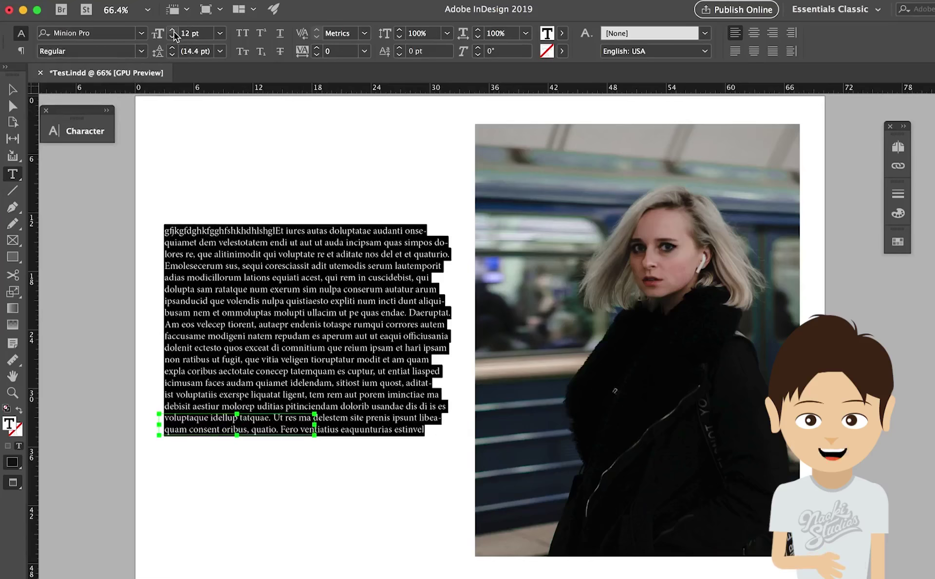
- Undo the frame move and select the text frame as an object
{"action": "key", "text": "super+z"}
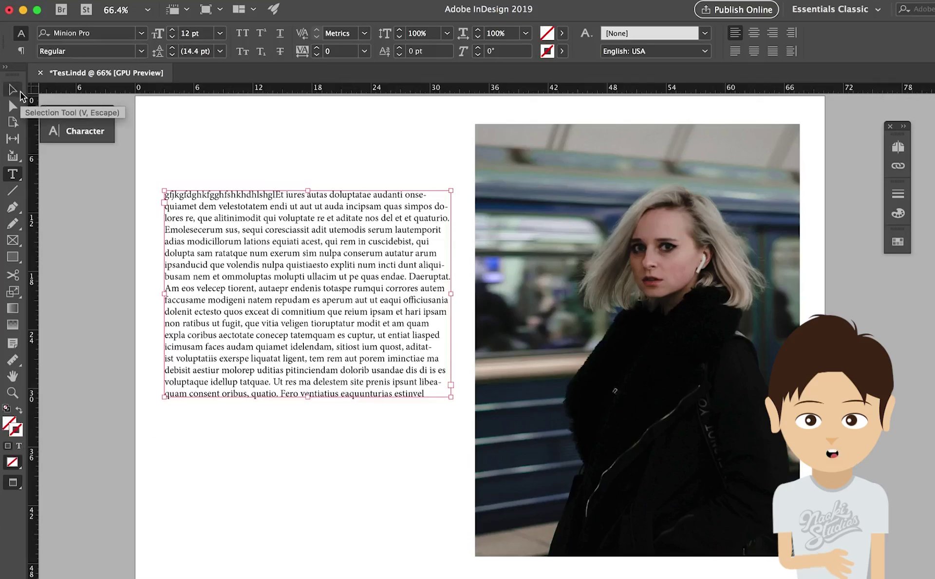
{"action": "left_click", "coordinate": [100, 137]}
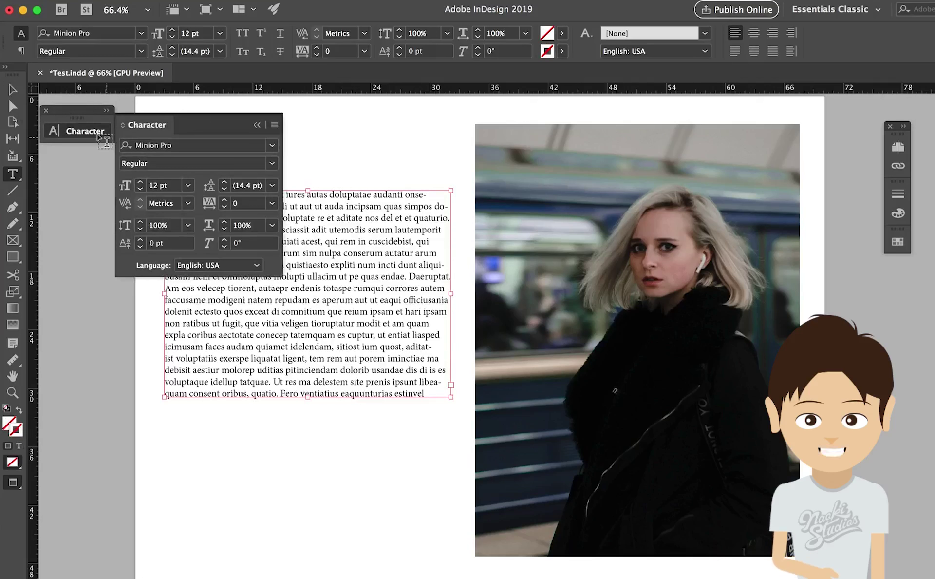
{"action": "left_click", "coordinate": [13, 91]}
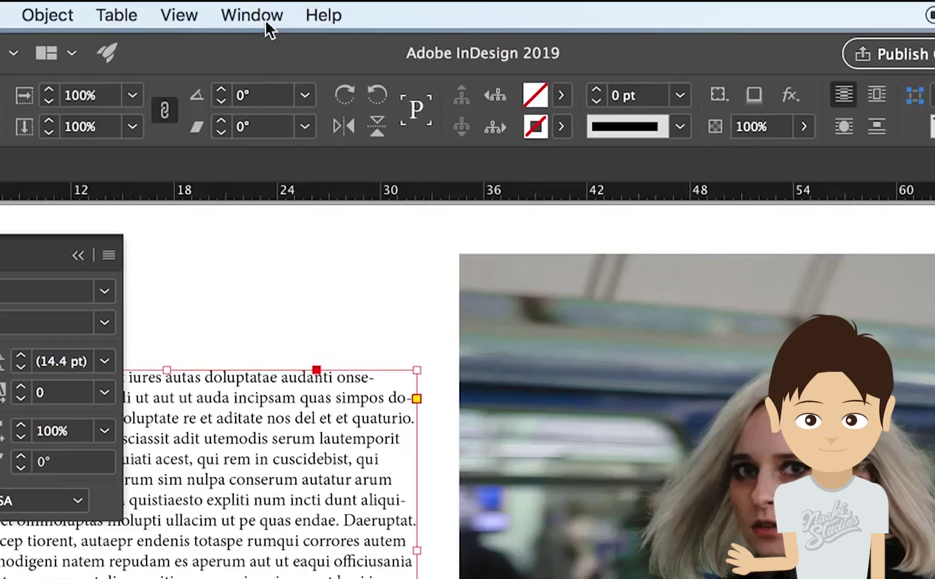
- Open the Character panel from Window > Type & Tables and place it beside the text frame
{"action": "left_click", "coordinate": [265, 13]}
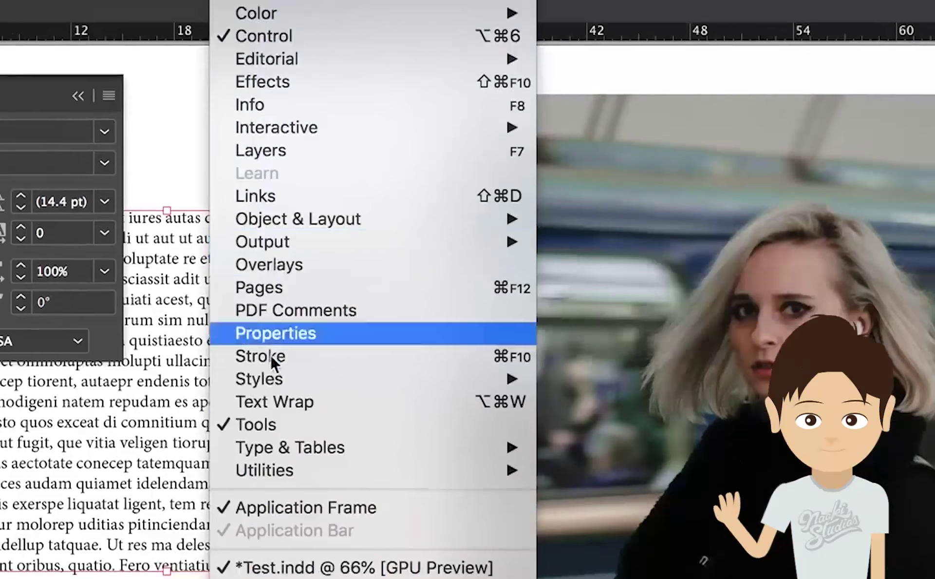
{"action": "mouse_move", "coordinate": [271, 578]}
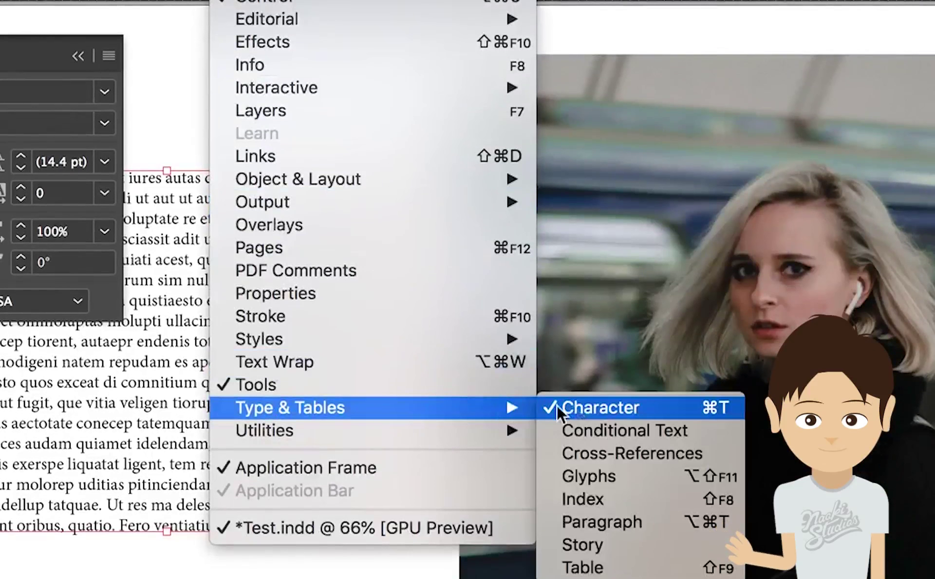
{"action": "left_click", "coordinate": [592, 404]}
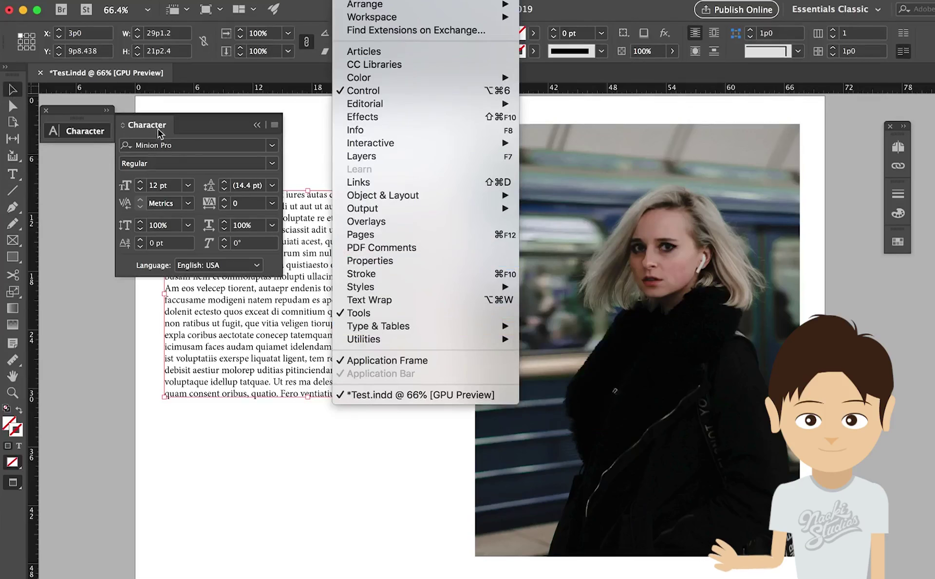
{"action": "left_click_drag", "start_coordinate": [153, 124], "coordinate": [85, 130]}
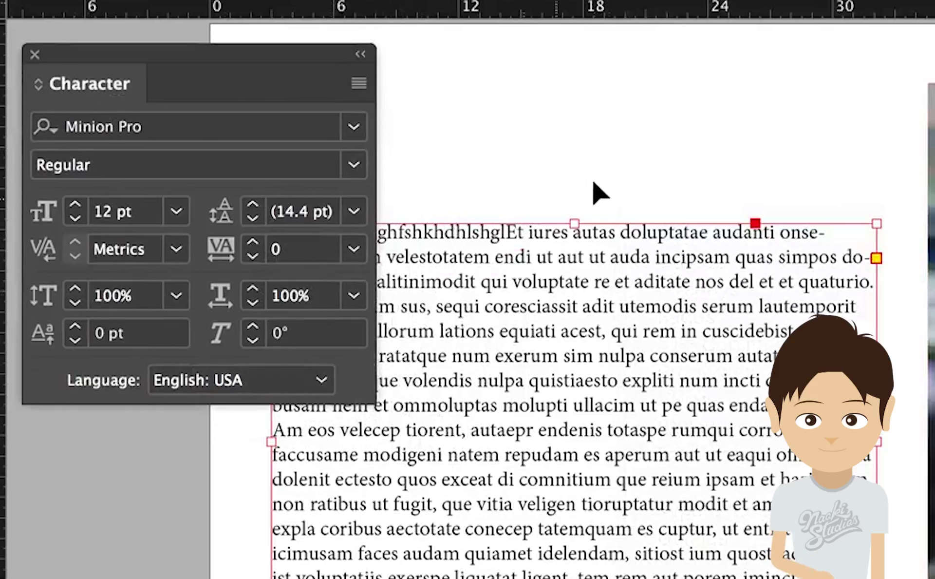
- Set the body text to Arial at 19 pt in the Character panel
{"action": "scroll", "coordinate": [607, 189], "scroll_direction": "left", "scroll_amount": 3}
{"action": "left_click", "coordinate": [353, 127]}
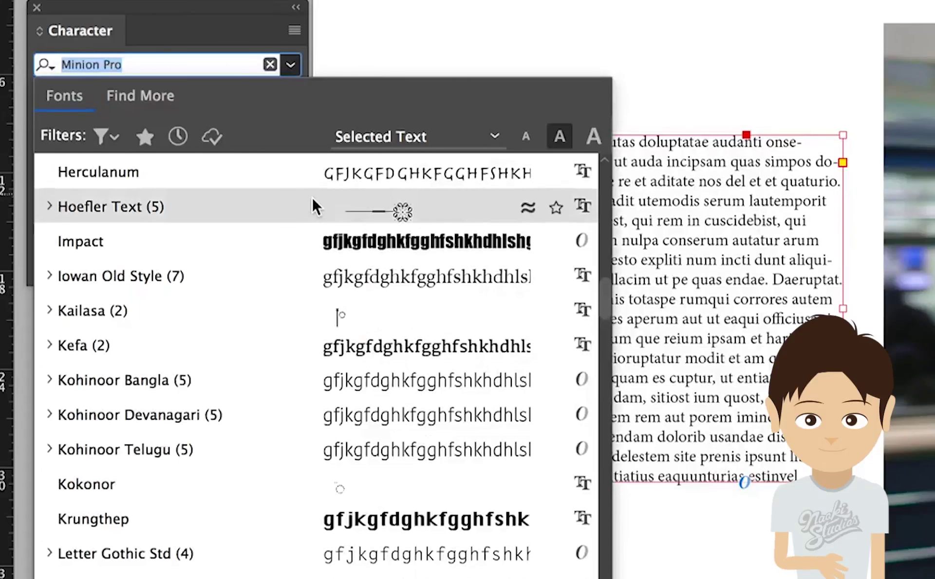
{"action": "scroll", "coordinate": [299, 229], "scroll_direction": "up", "scroll_amount": 15}
{"action": "left_click", "coordinate": [166, 169]}
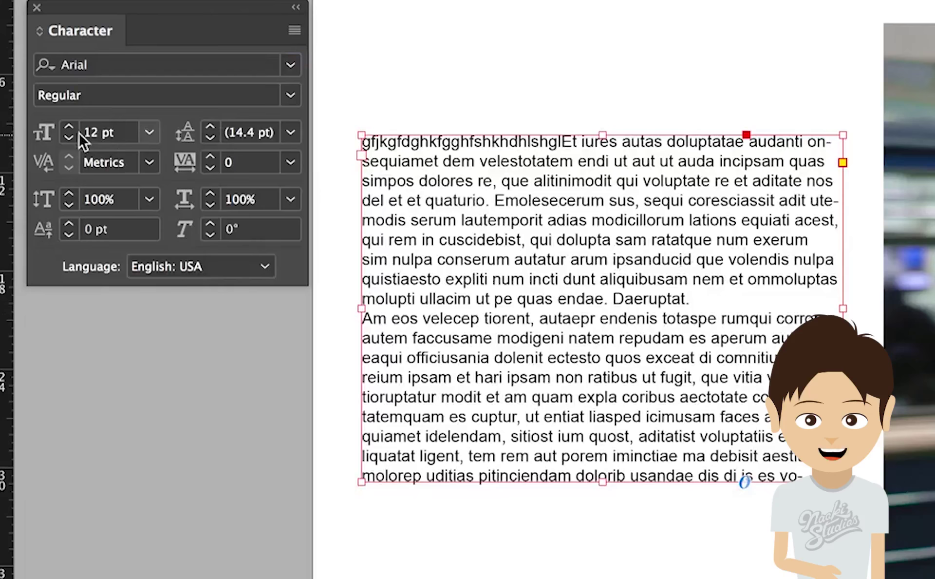
{"action": "left_click", "coordinate": [68, 129]}
{"action": "left_click", "coordinate": [68, 128]}
{"action": "left_click", "coordinate": [68, 128]}
{"action": "left_click", "coordinate": [69, 128]}
{"action": "left_click", "coordinate": [68, 128]}
{"action": "left_click", "coordinate": [69, 128]}
{"action": "left_click", "coordinate": [69, 128]}
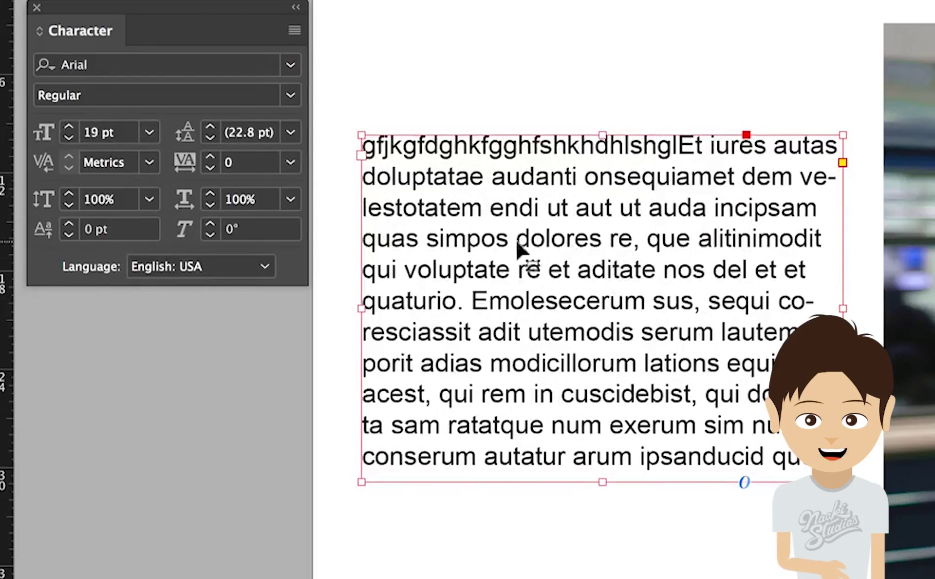
- Set tracking to 100 and raise the leading to 28 pt
{"action": "left_click", "coordinate": [291, 162]}
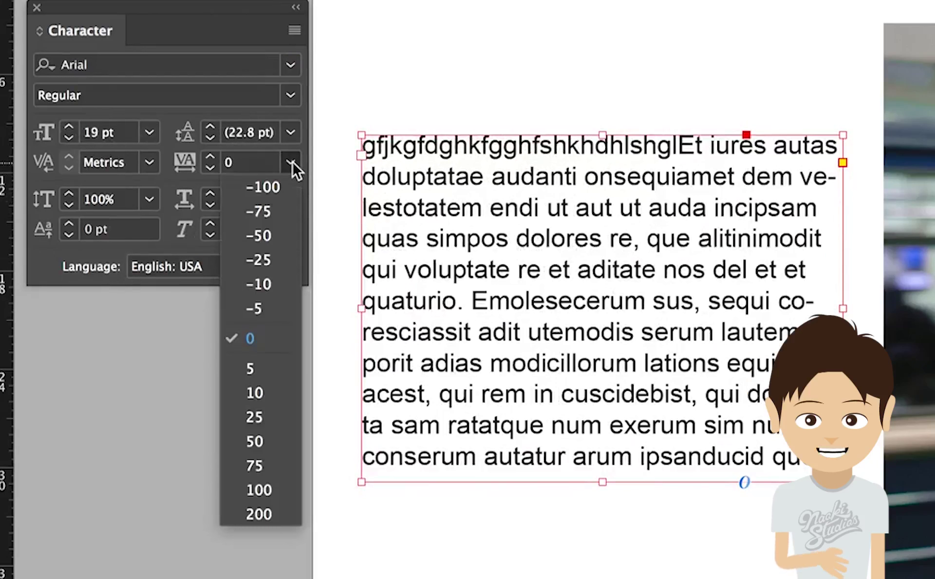
{"action": "left_click", "coordinate": [260, 490]}
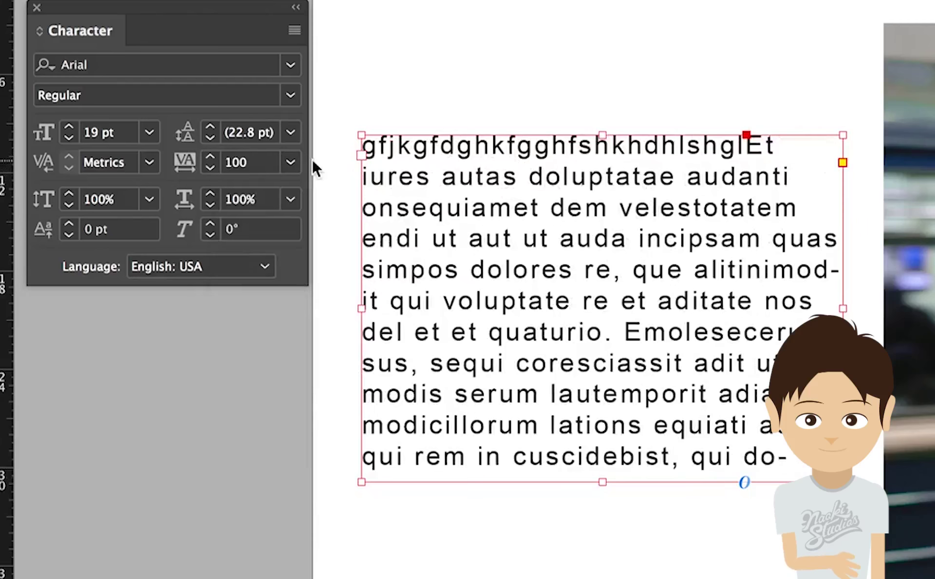
{"action": "left_click", "coordinate": [211, 129]}
{"action": "left_click", "coordinate": [211, 128]}
{"action": "left_click", "coordinate": [211, 129]}
{"action": "left_click", "coordinate": [210, 129]}
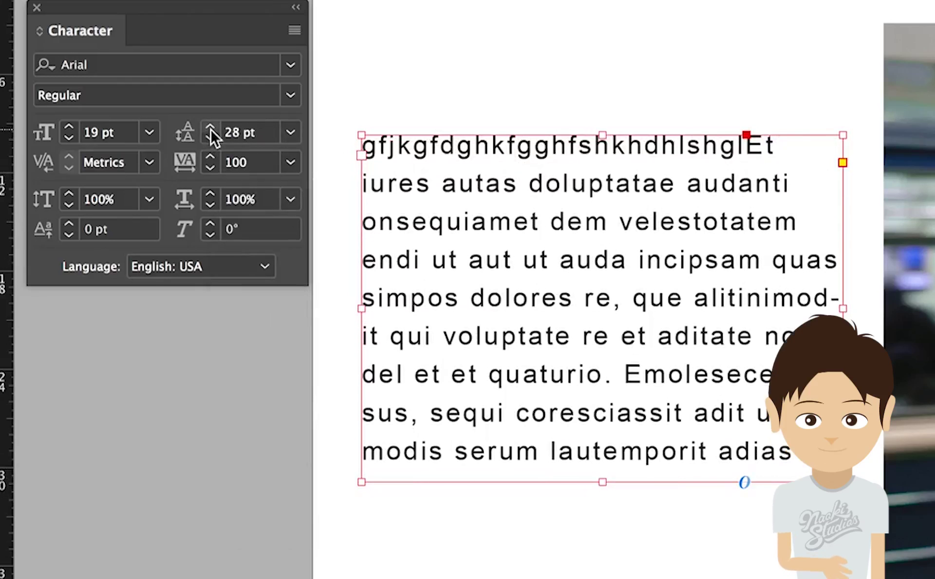
{"action": "left_click", "coordinate": [210, 129]}
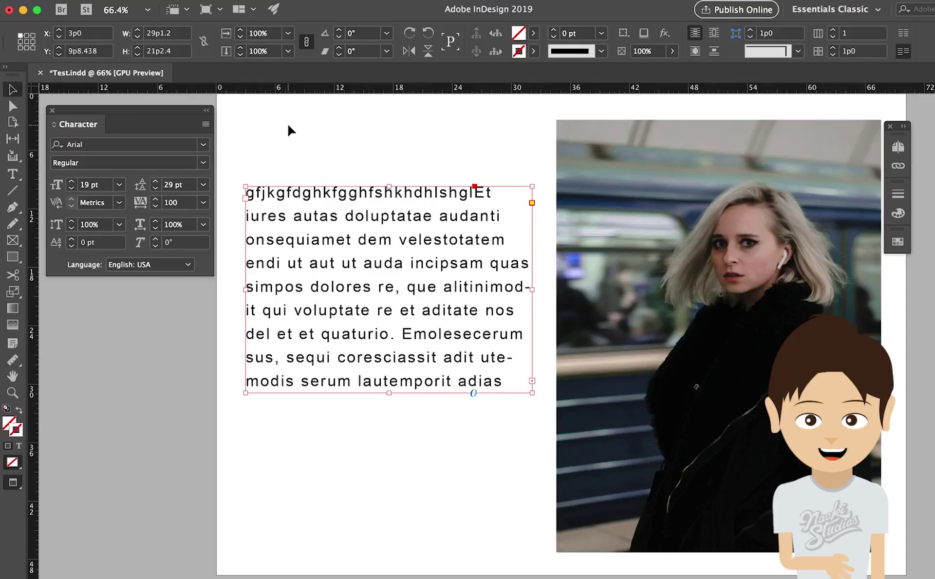
- Undo the leading, tracking and size changes, returning the text to Minion Pro 12 pt
{"action": "key", "text": "super+alt+shift+a"}
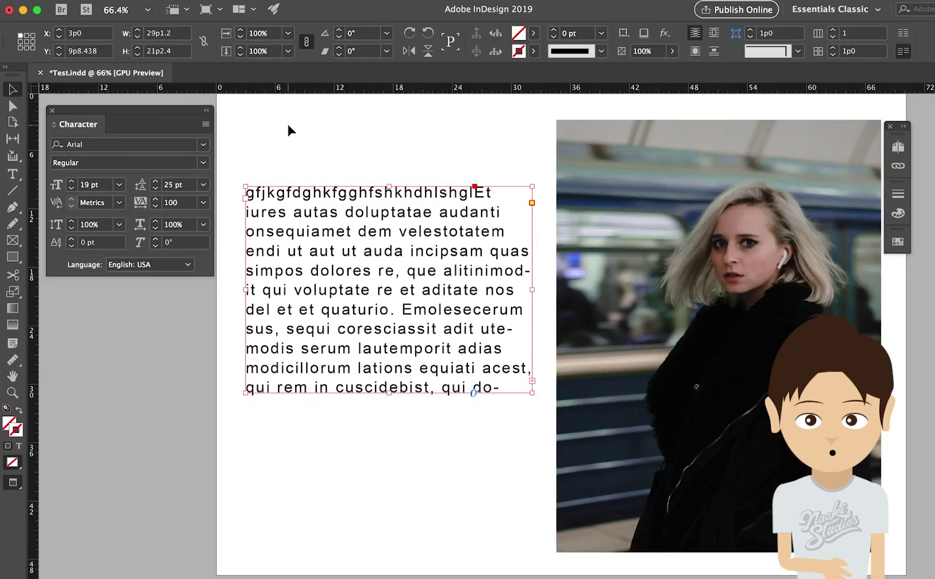
{"action": "key", "text": "super+alt+q"}
{"action": "key", "text": "super+shift+comma"}
{"action": "key", "text": "super+shift+comma"}
{"action": "key", "text": "super+shift+comma"}
{"action": "key", "text": "super+shift+comma"}
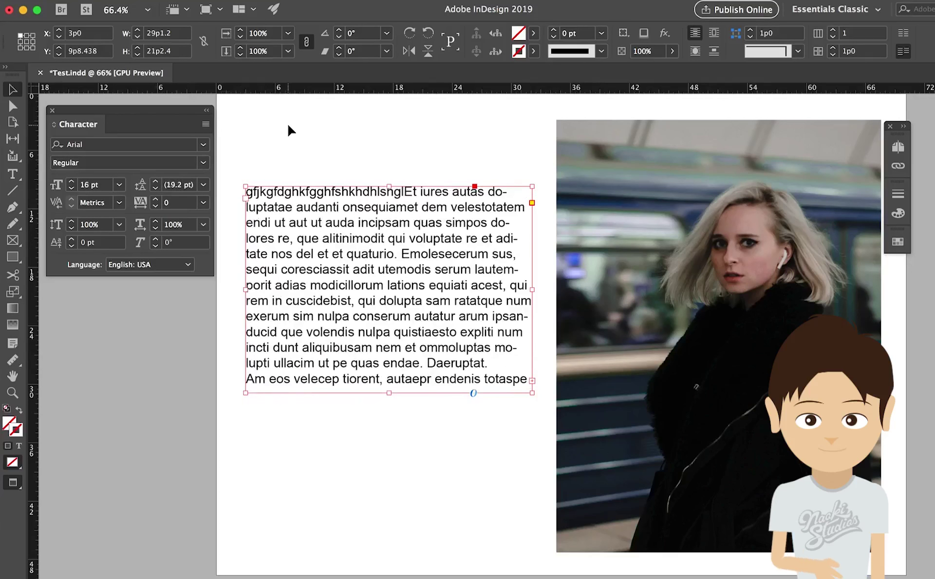
{"action": "key", "text": "super+shift+comma"}
{"action": "key", "text": "super+shift+comma"}
{"action": "key", "text": "super+shift+comma"}
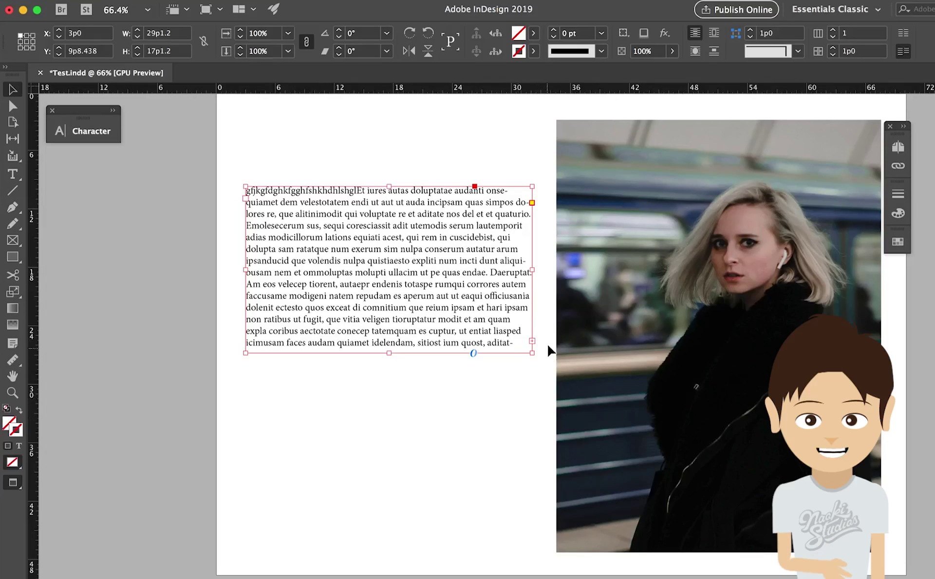
- Thread the overset placeholder text into a new frame drawn below the first one
{"action": "left_click", "coordinate": [532, 342]}
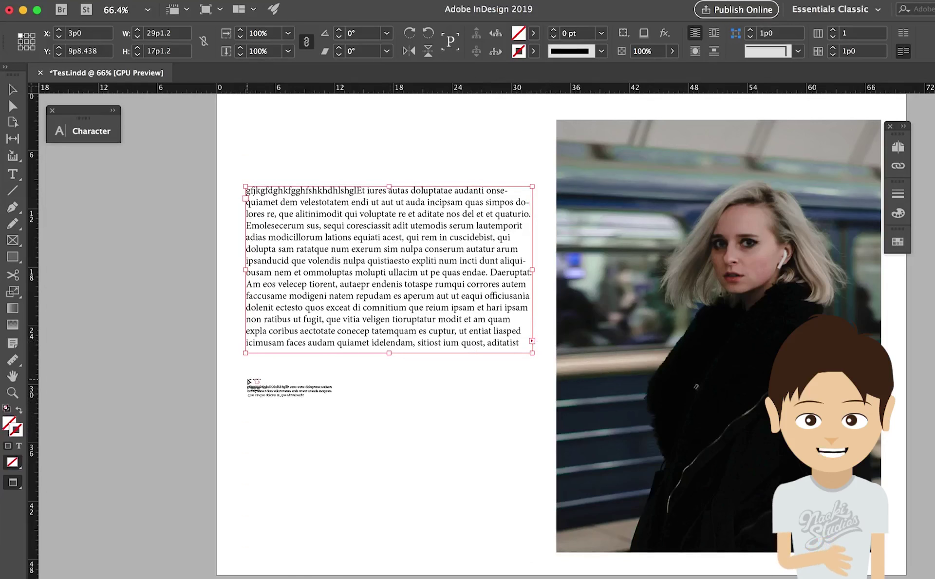
{"action": "left_click_drag", "start_coordinate": [246, 379], "coordinate": [454, 526]}
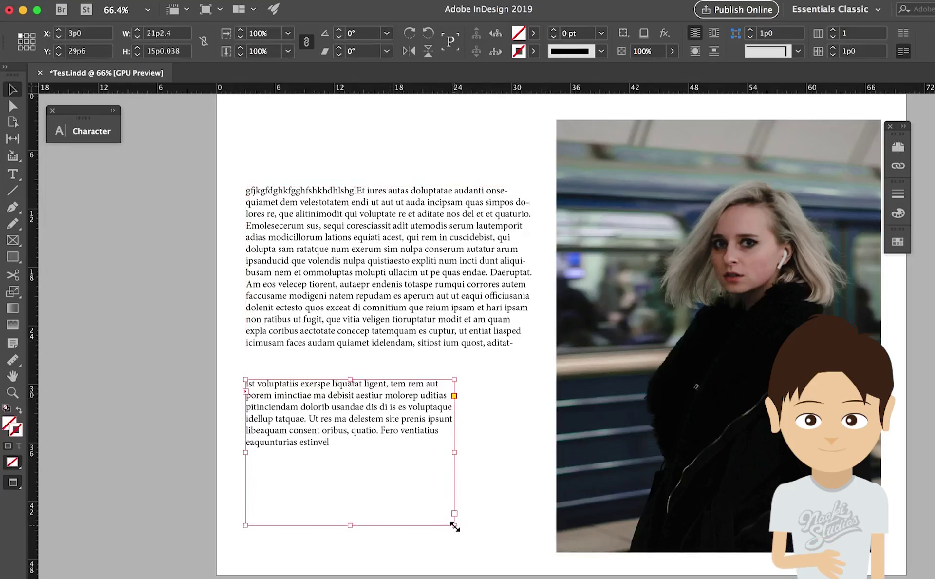
{"action": "left_click", "coordinate": [397, 344]}
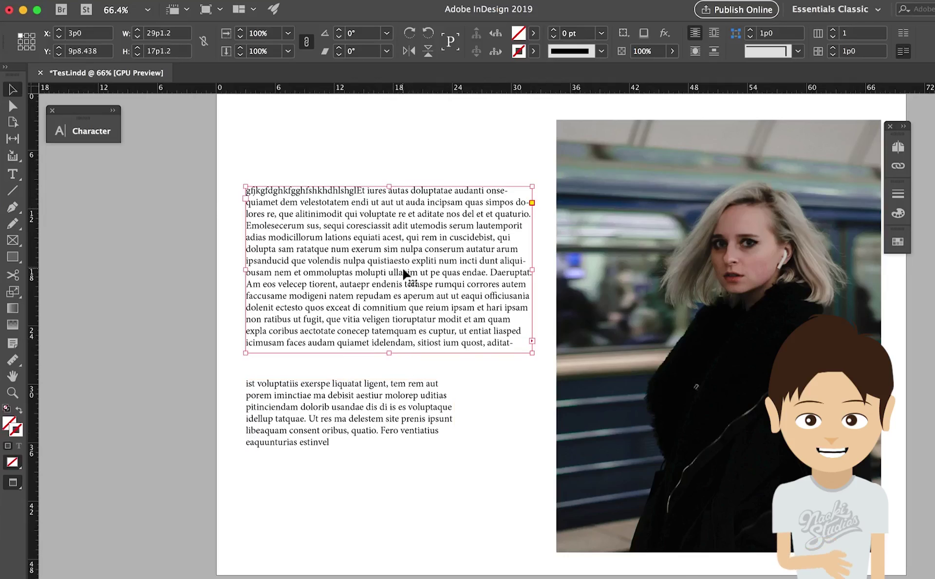
- In Text Frame Options, give the upper frame 2 columns with a 1p0 gutter, previewing 3 and 4 first
{"action": "left_click", "coordinate": [13, 173]}
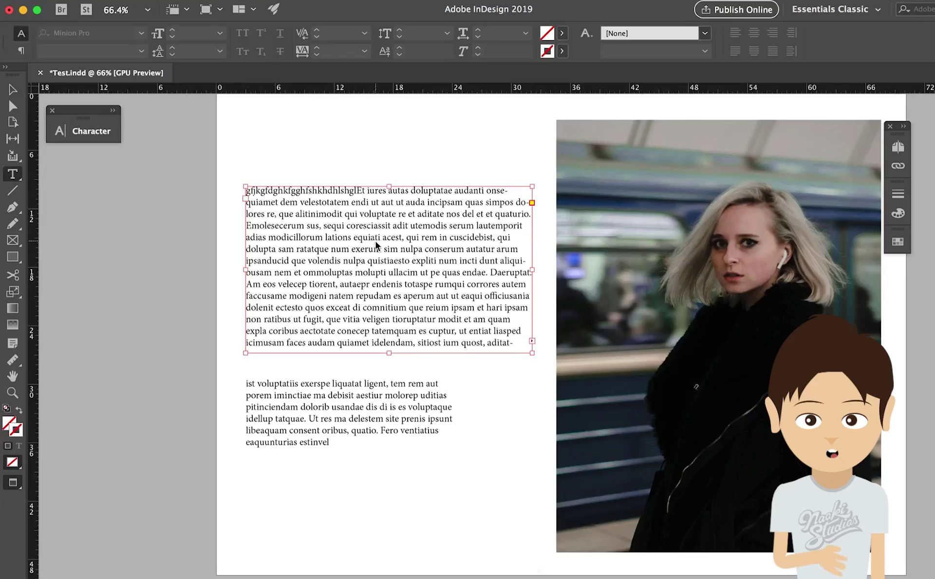
{"action": "right_click", "coordinate": [376, 241]}
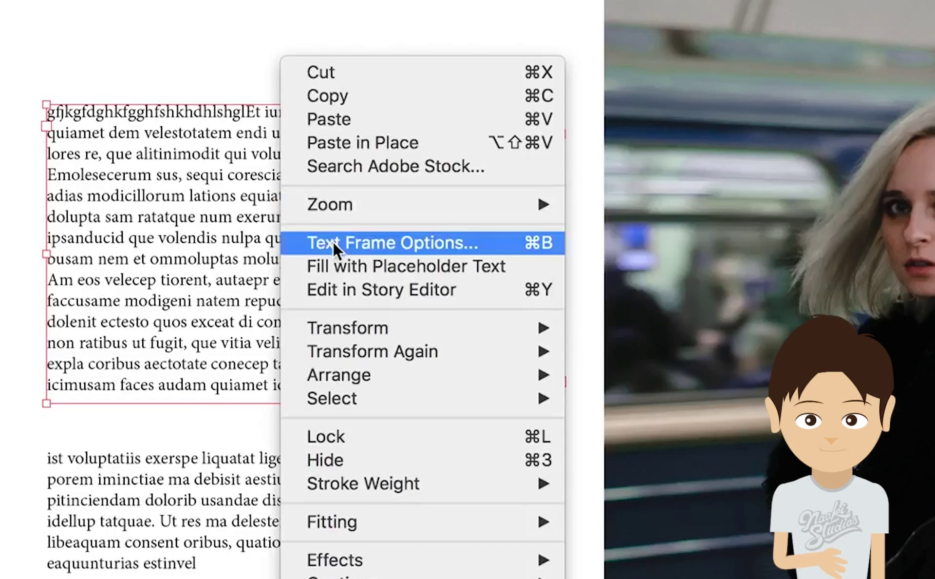
{"action": "left_click", "coordinate": [361, 247]}
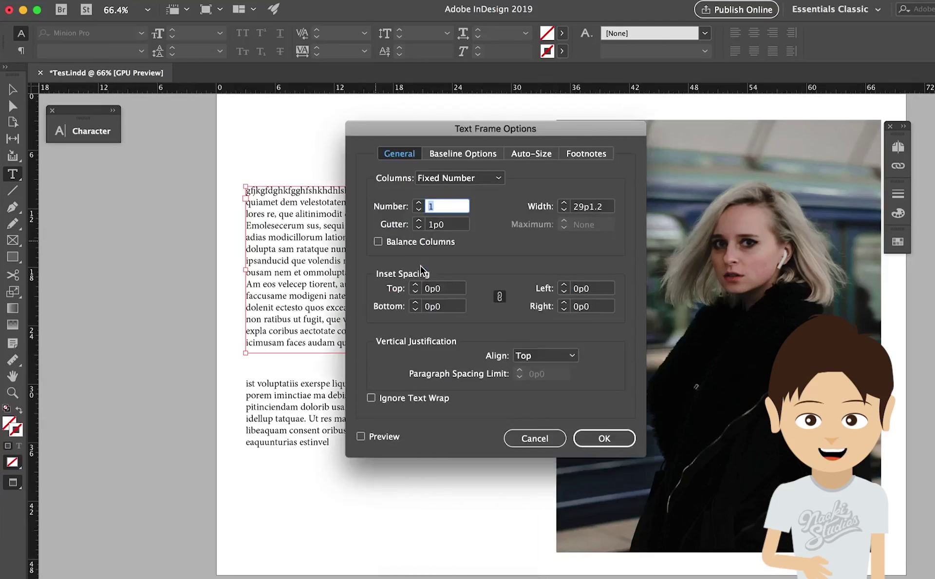
{"action": "left_click_drag", "start_coordinate": [551, 128], "coordinate": [377, 167]}
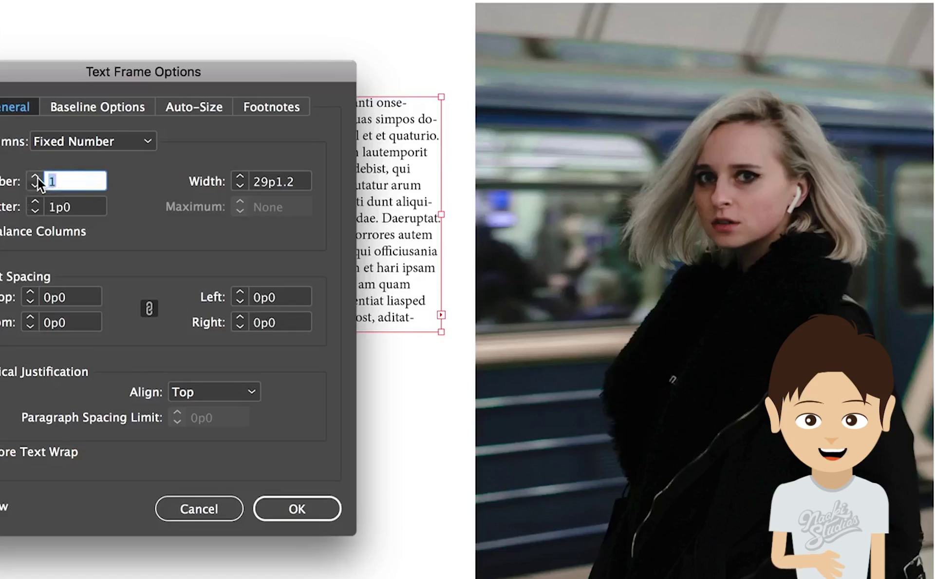
{"action": "left_click", "coordinate": [36, 177]}
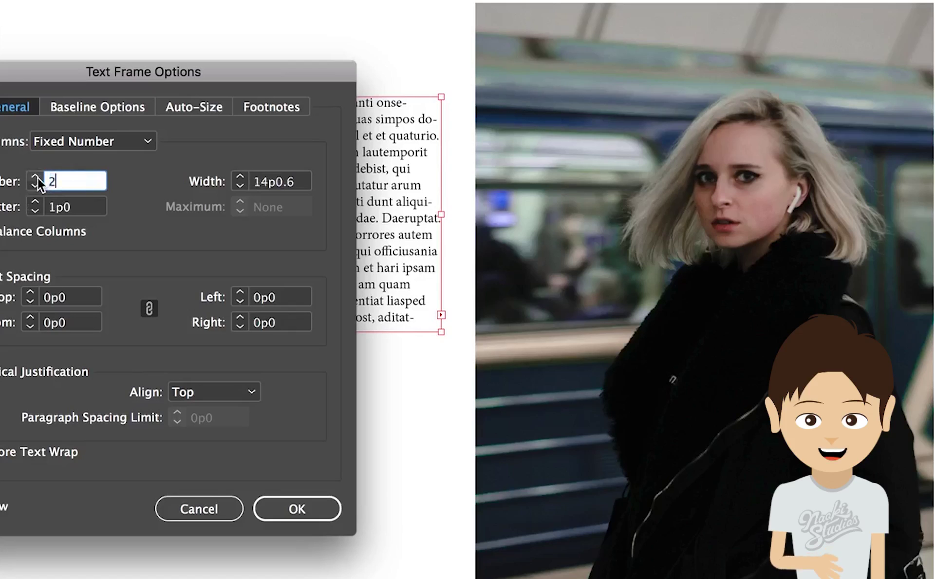
{"action": "left_click_drag", "start_coordinate": [262, 65], "coordinate": [779, 48]}
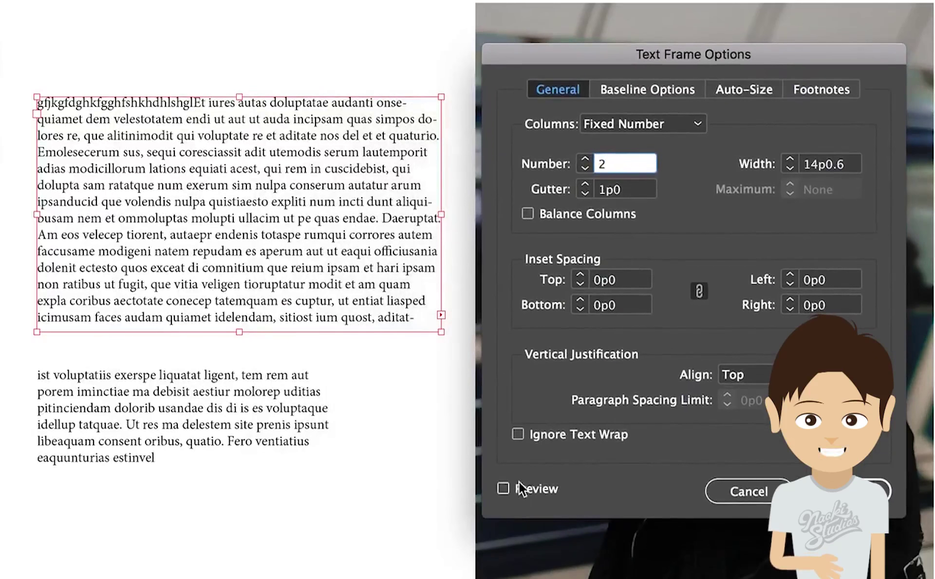
{"action": "left_click", "coordinate": [503, 488]}
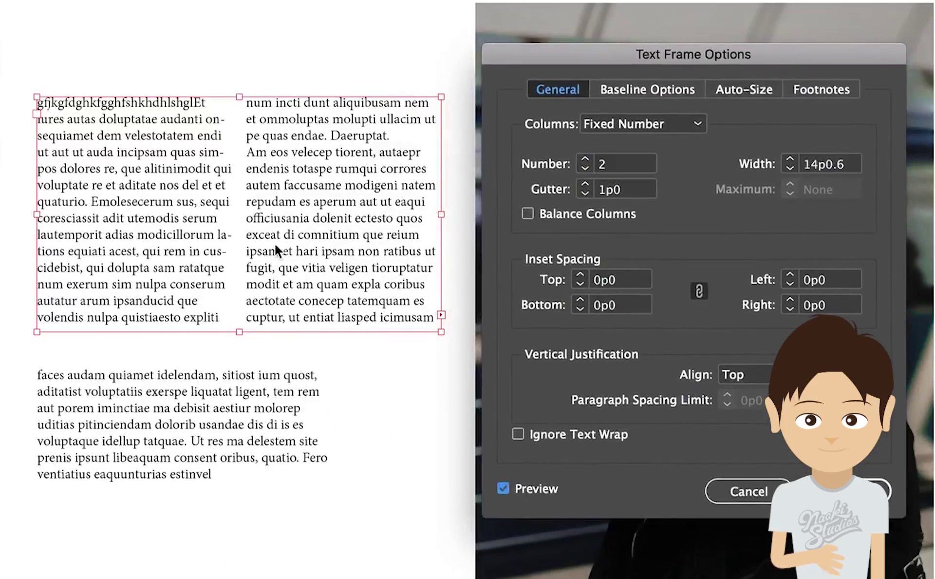
{"action": "left_click", "coordinate": [586, 160]}
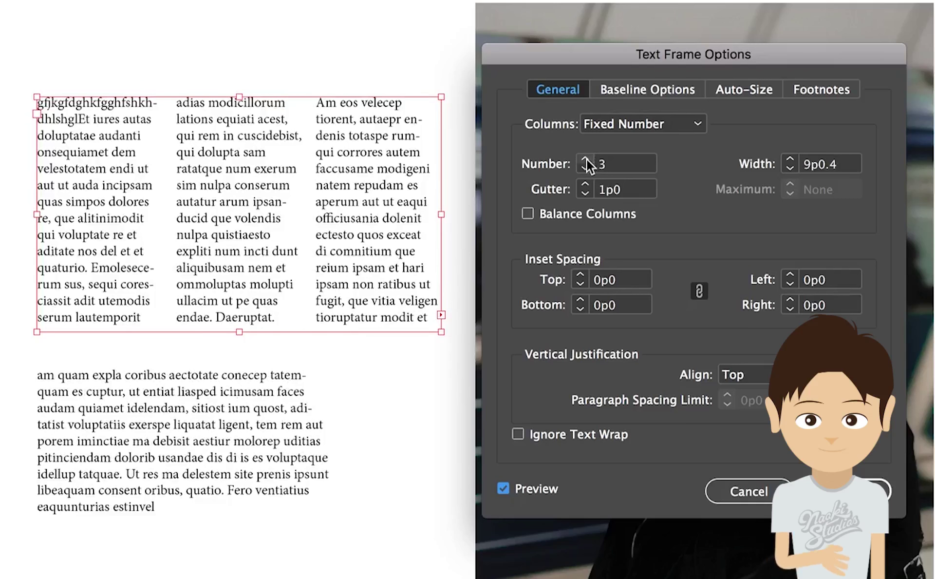
{"action": "left_click", "coordinate": [586, 160]}
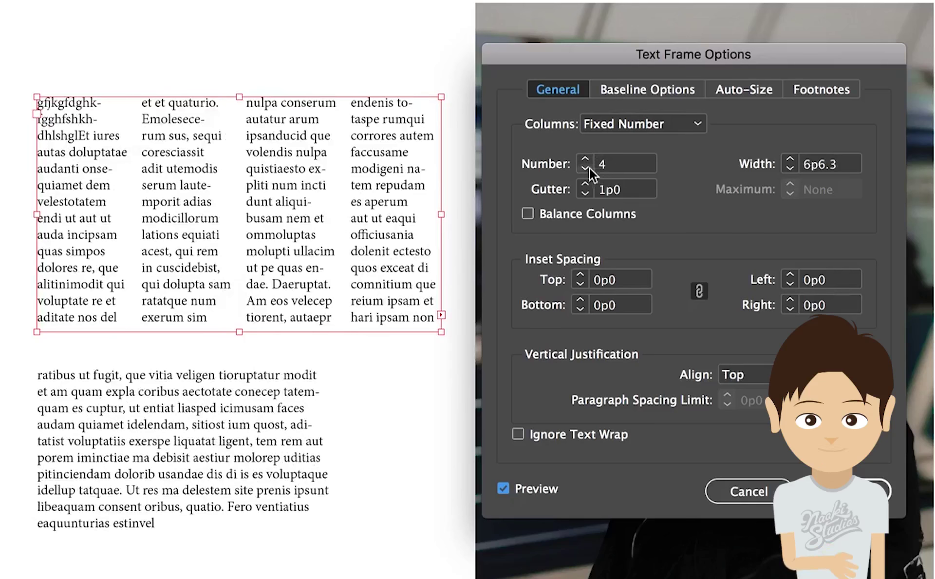
{"action": "double_click", "coordinate": [586, 171]}
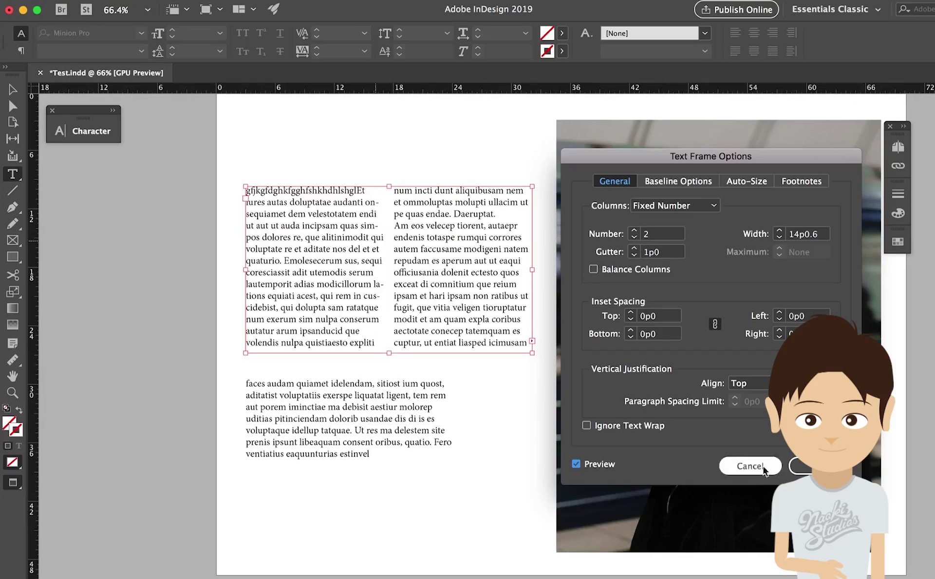
{"action": "key", "text": "Return"}
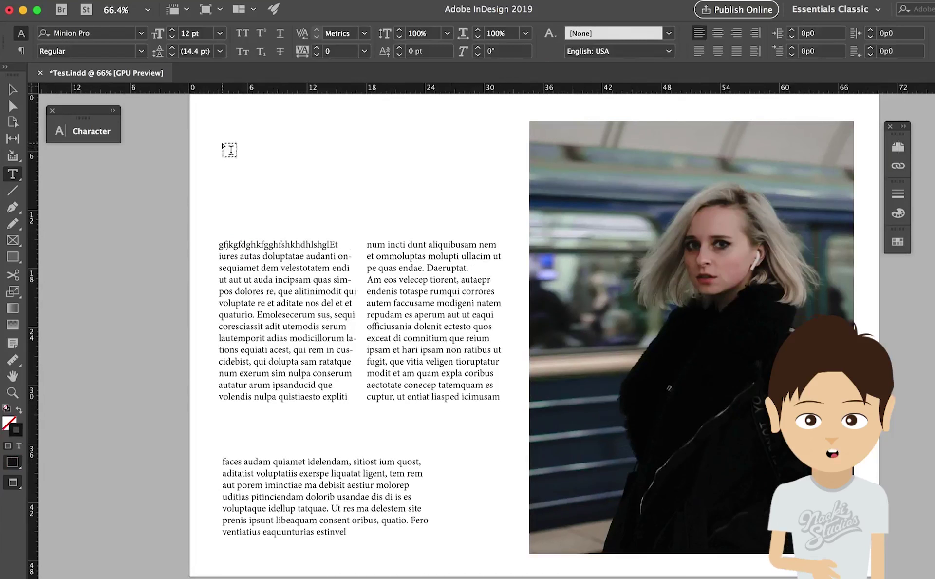
- Draw a title frame above the columns and paste in place the 'How to Inser Text in InDesign' heading
{"action": "left_click_drag", "start_coordinate": [223, 135], "coordinate": [476, 222]}
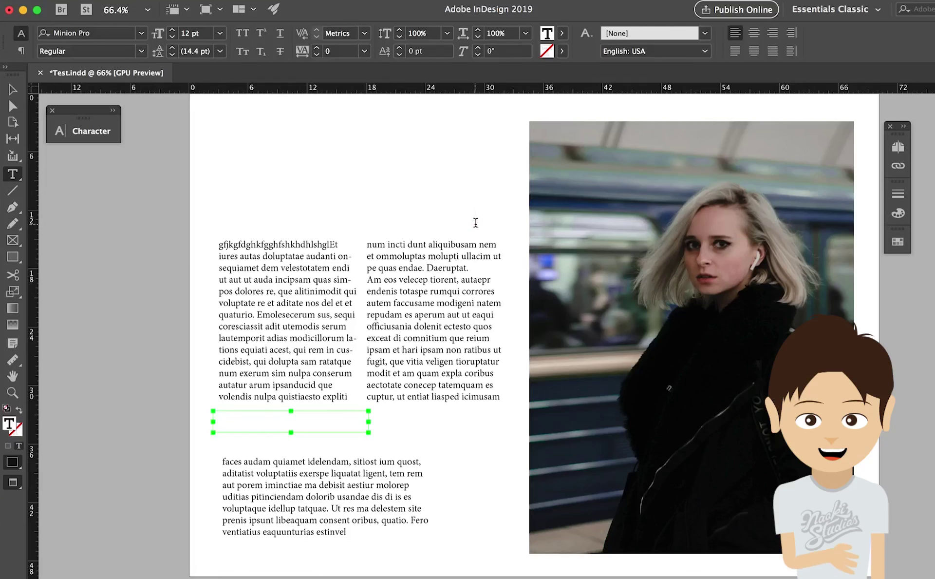
{"action": "right_click", "coordinate": [242, 163]}
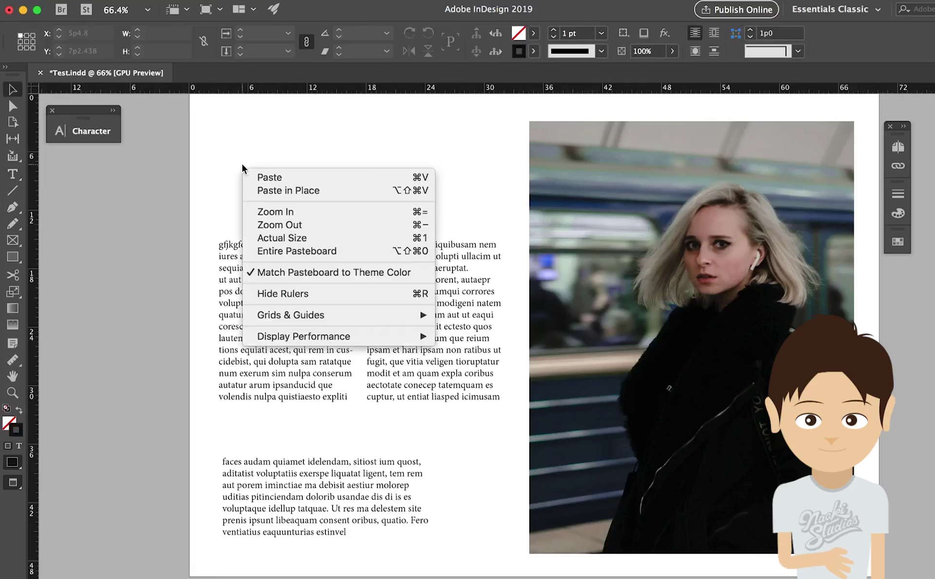
{"action": "left_click", "coordinate": [268, 191]}
{"action": "key", "text": "super+z"}
{"action": "key", "text": "super+z"}
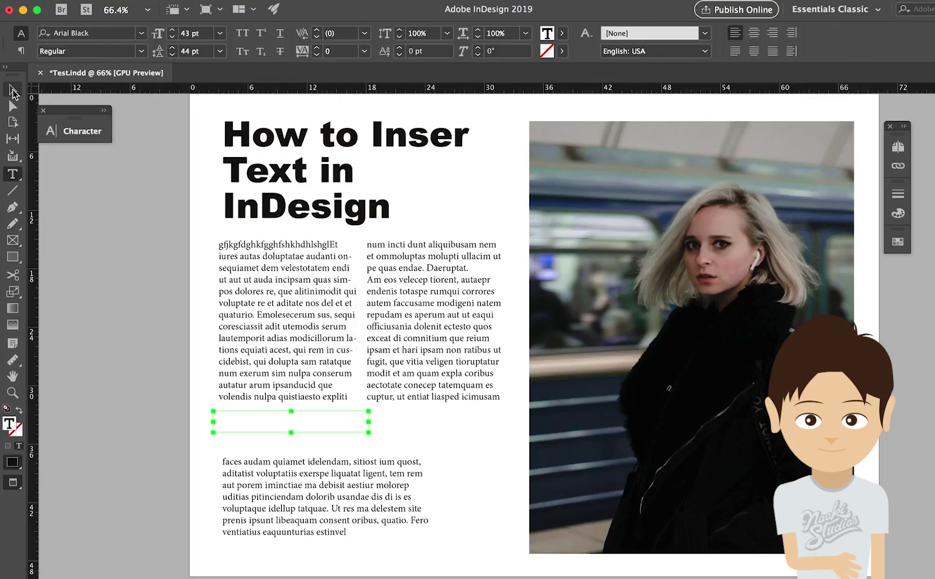
{"action": "left_click", "coordinate": [249, 313]}
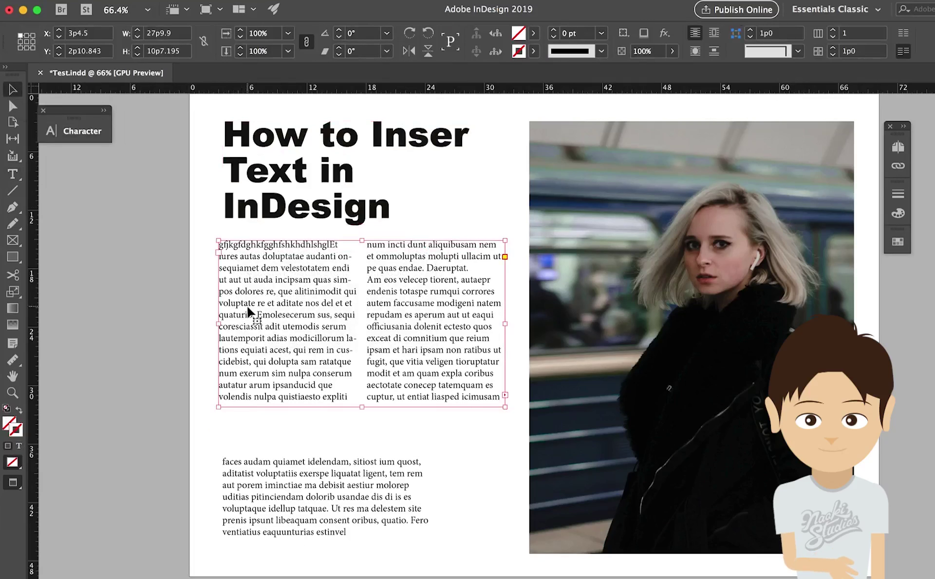